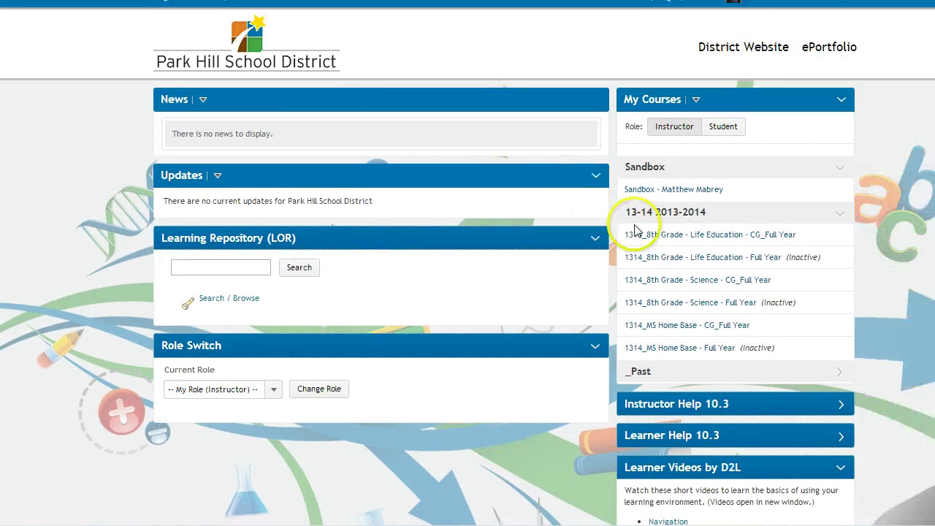
- Open the 1314_8th Grade - Science - CG_Full Year course from My Courses
left_click(673, 282)
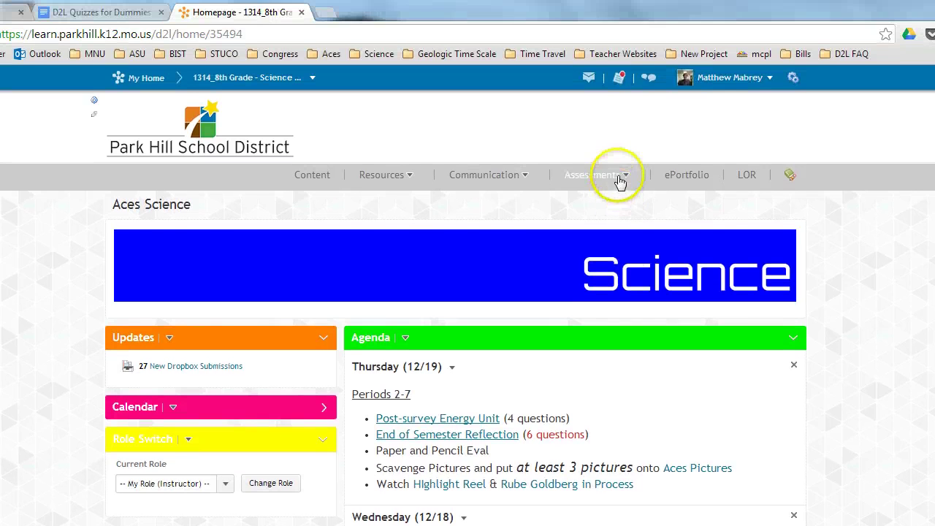
- Go to the course's Quizzes list from the Assessments menu
left_click(619, 181)
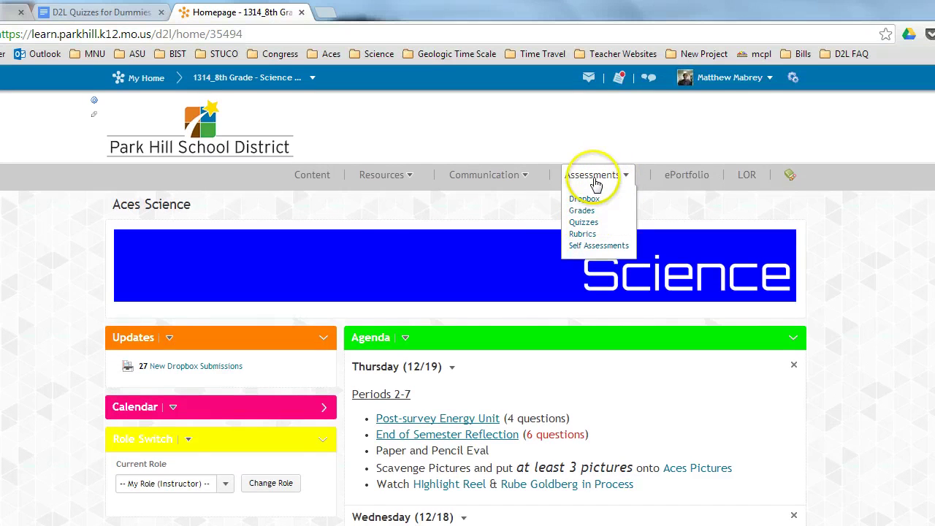
left_click(584, 222)
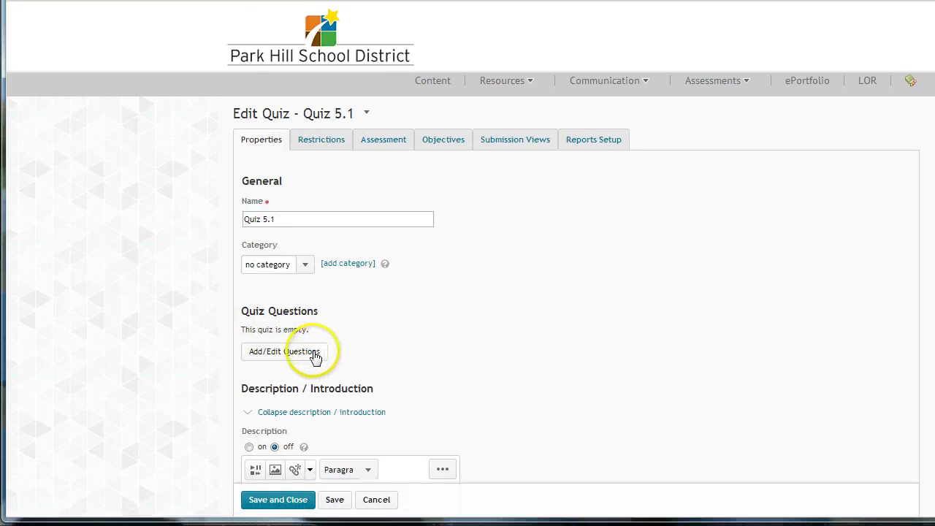
- Add a new True or False (T/F) question to Quiz 5.1 from the New menu
left_click(314, 355)
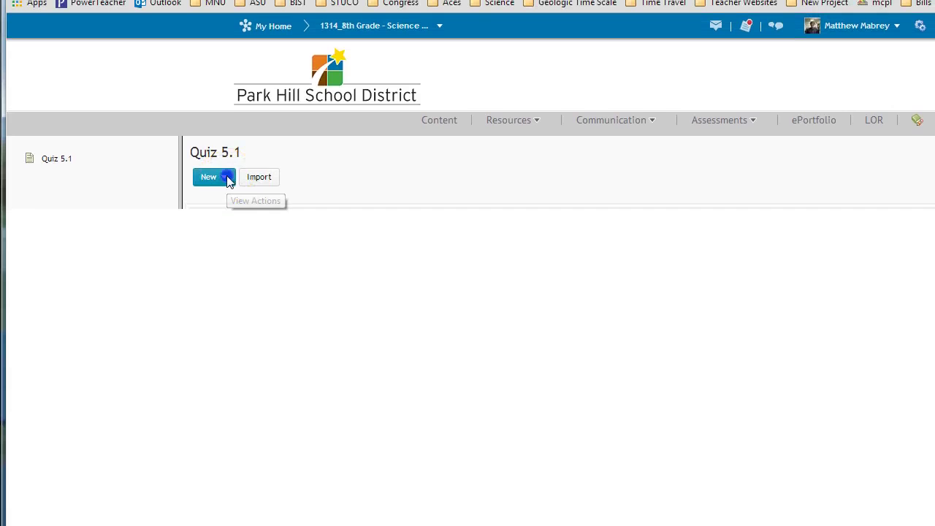
left_click(226, 137)
scroll(229, 212, "down", 1)
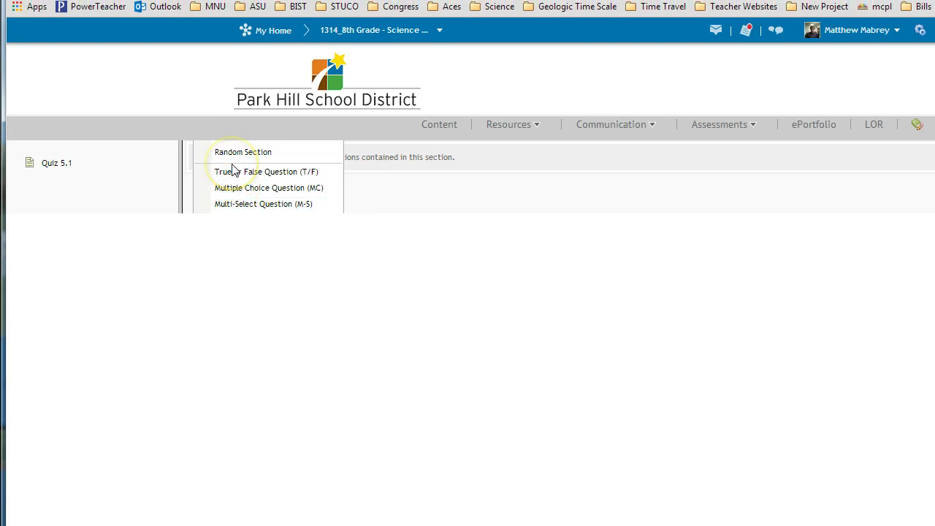
scroll(232, 164, "up", 1)
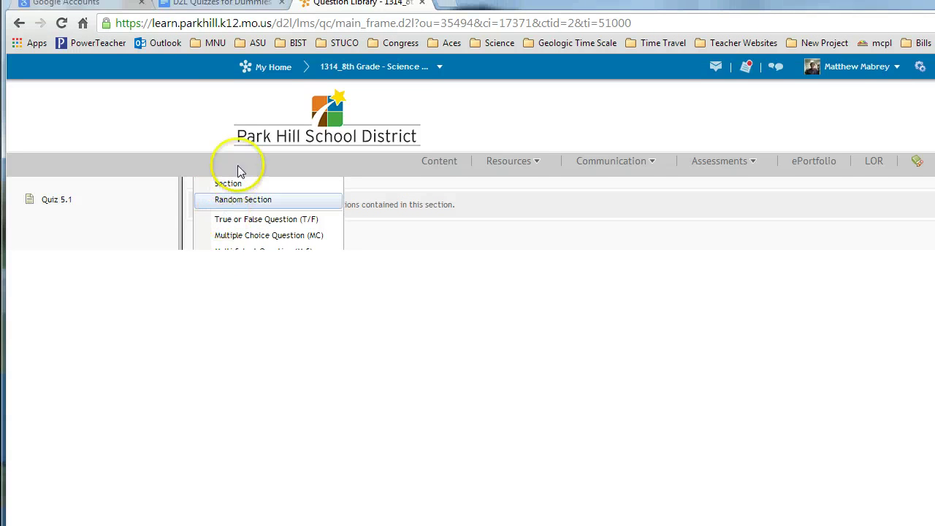
scroll(238, 197, "down", 1)
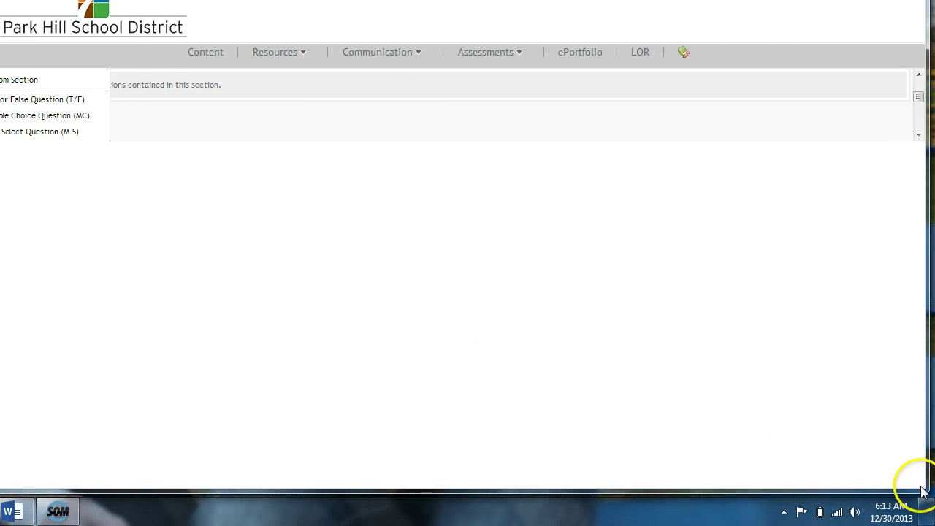
left_click(925, 494)
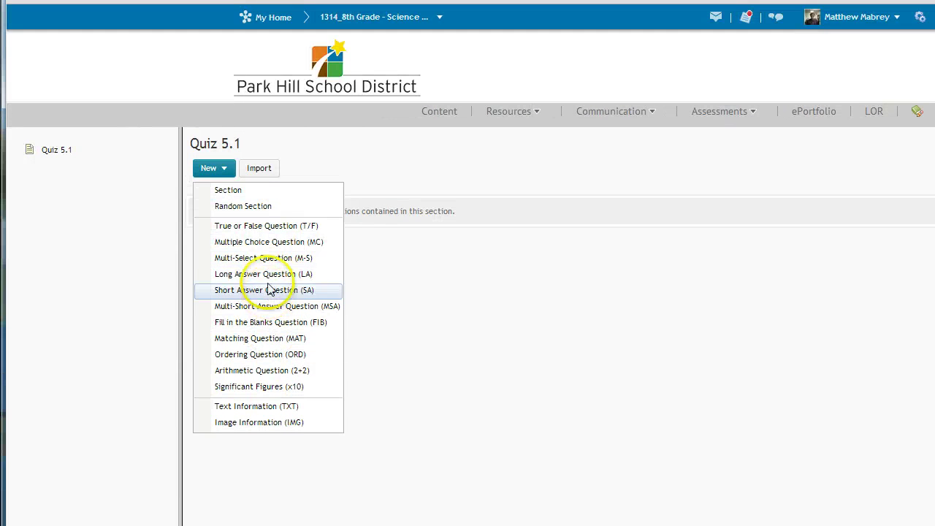
left_click(263, 227)
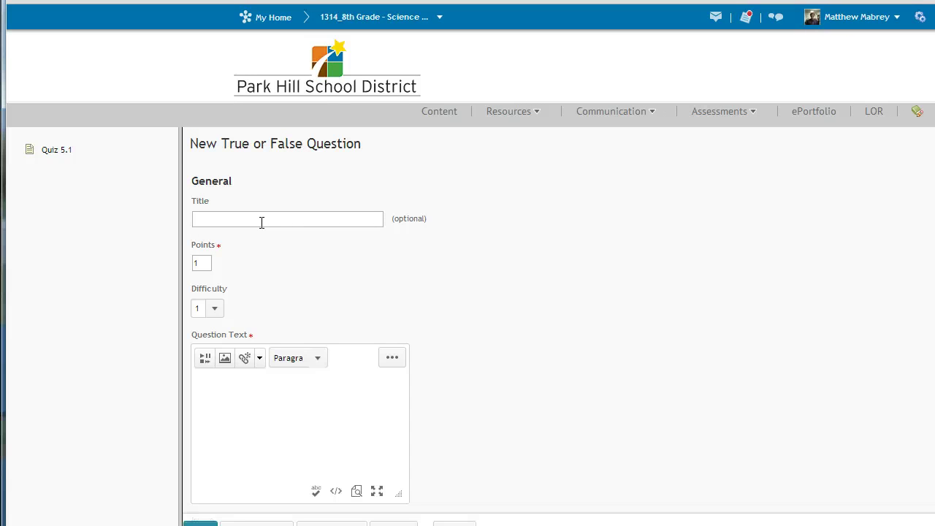
- Place the cursor in the blank question's Title field, checking the Question Text box too
left_click(261, 222)
left_click(258, 406)
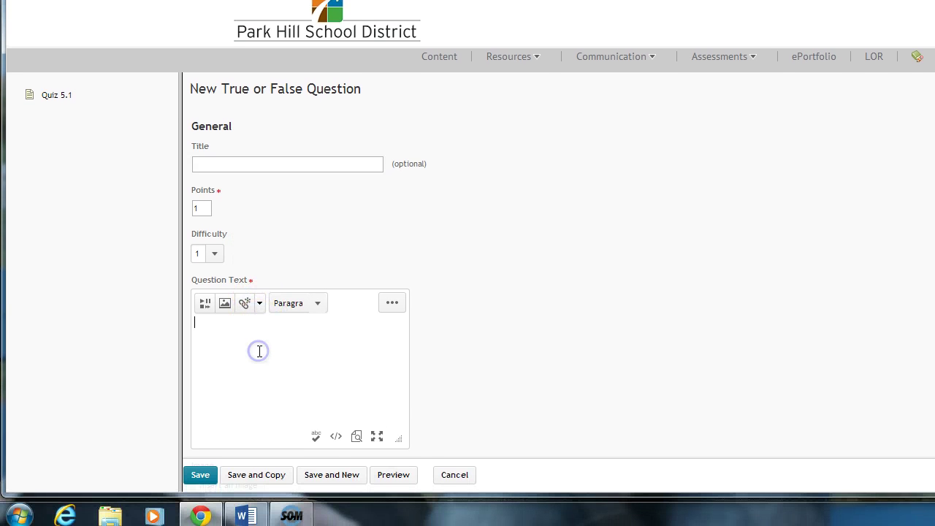
left_click(243, 165)
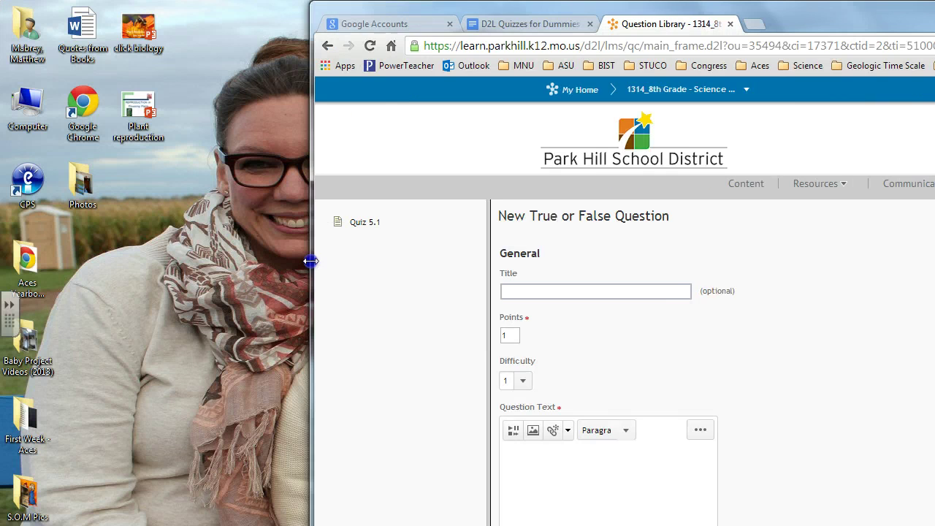
- Put the browser beside the Word quiz, title the question '1.' and enter 'Rocks can be made out of minerals.'
left_click_drag(310, 261, 587, 278)
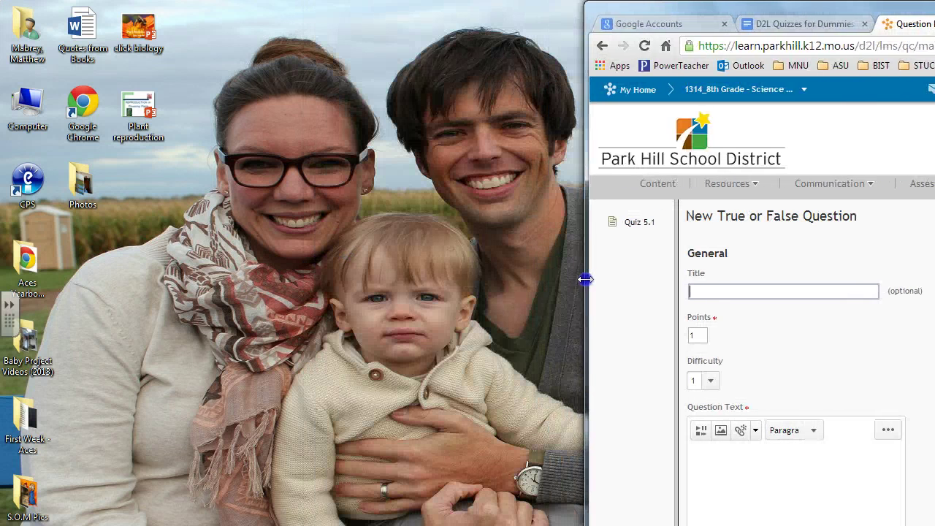
left_click(246, 512)
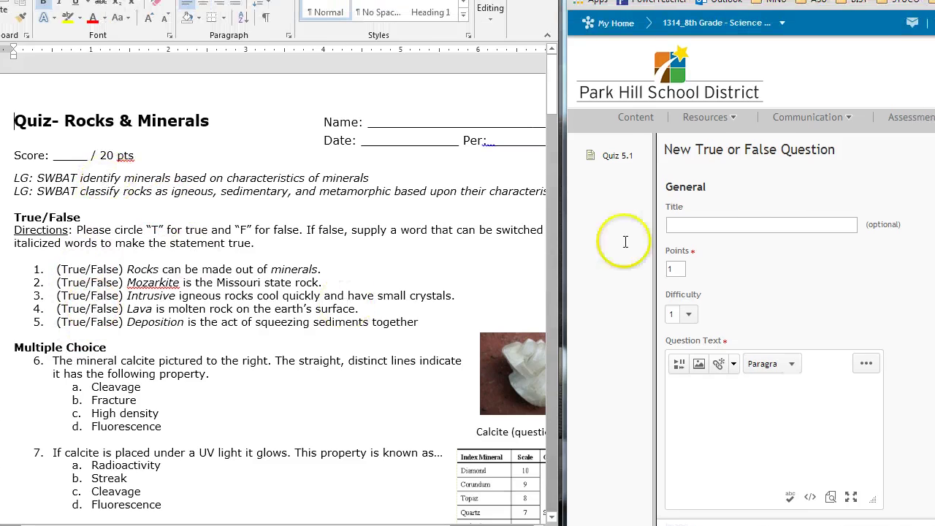
left_click(760, 226)
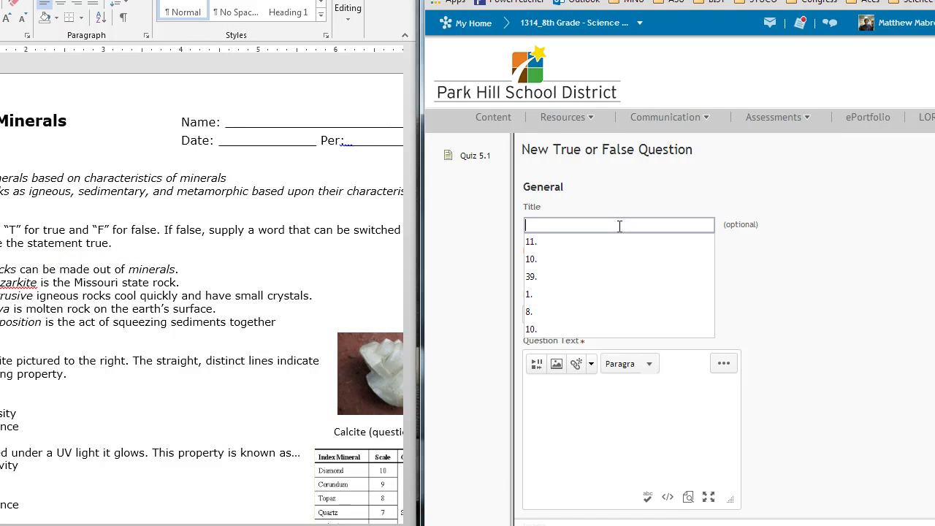
type("1.")
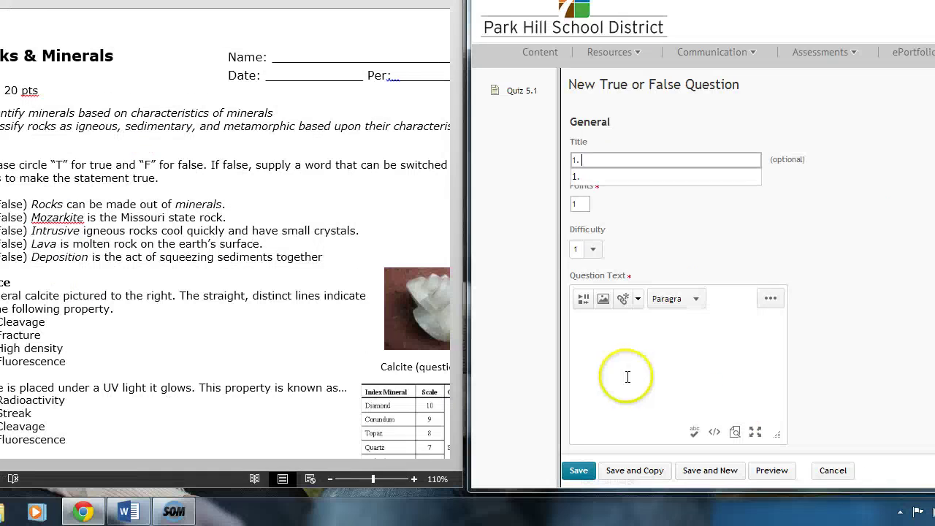
left_click(746, 438)
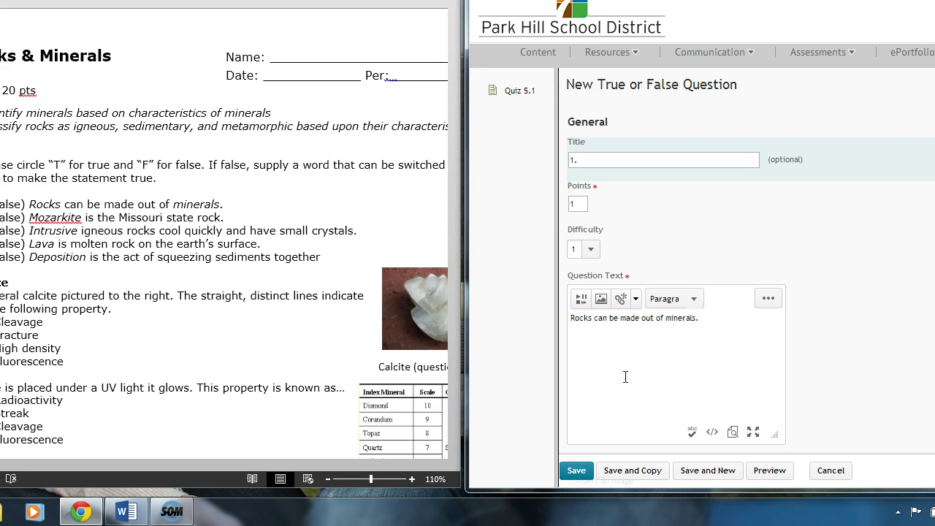
- Set 'Rocks can be made out of minerals.' to Size 3 (12pt) and widen the question editor
left_click_drag(731, 326, 509, 317)
left_click_drag(401, 318, 417, 319)
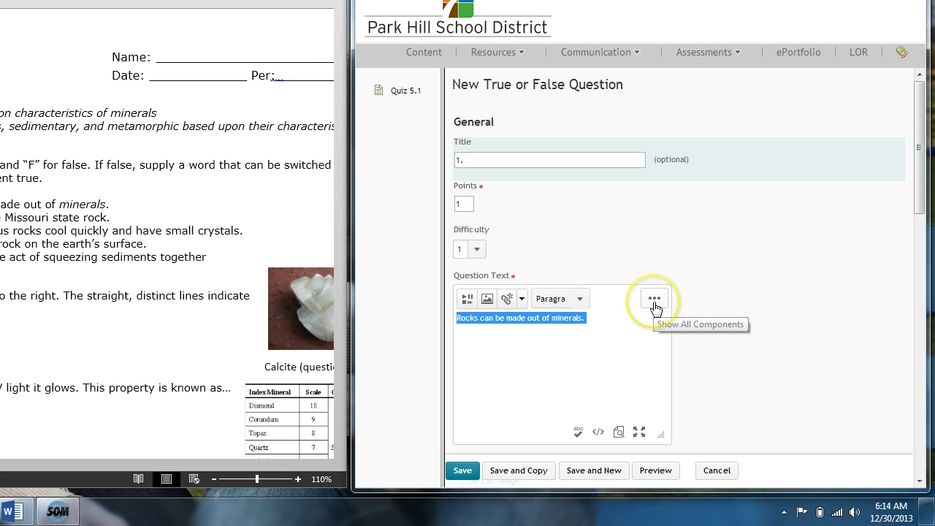
left_click(654, 305)
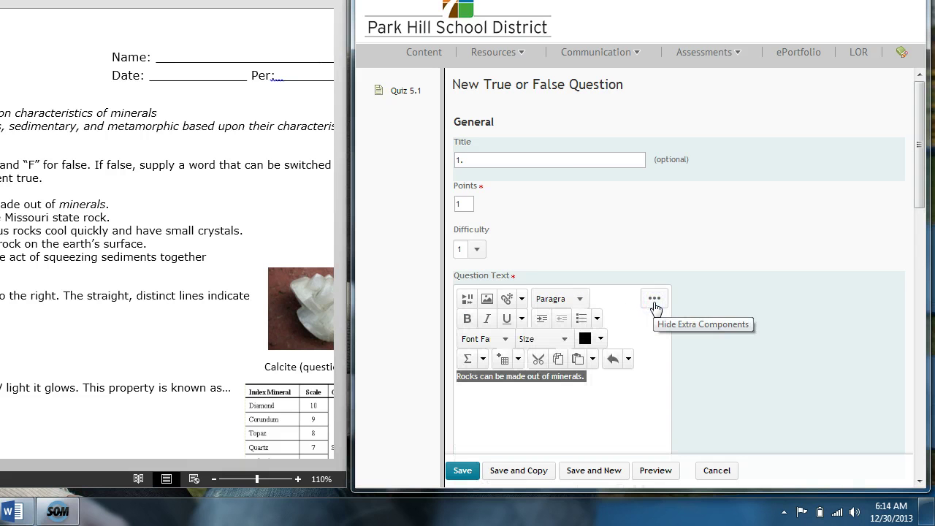
left_click(566, 339)
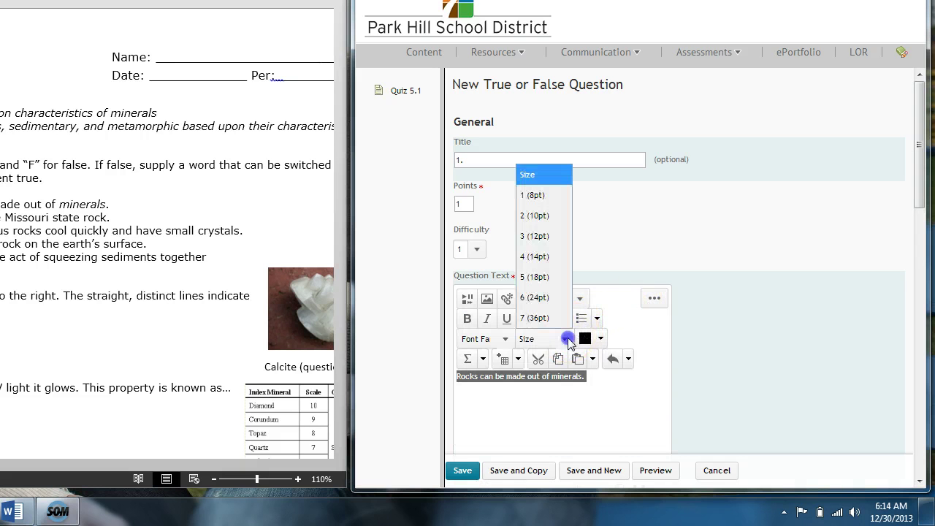
left_click(553, 240)
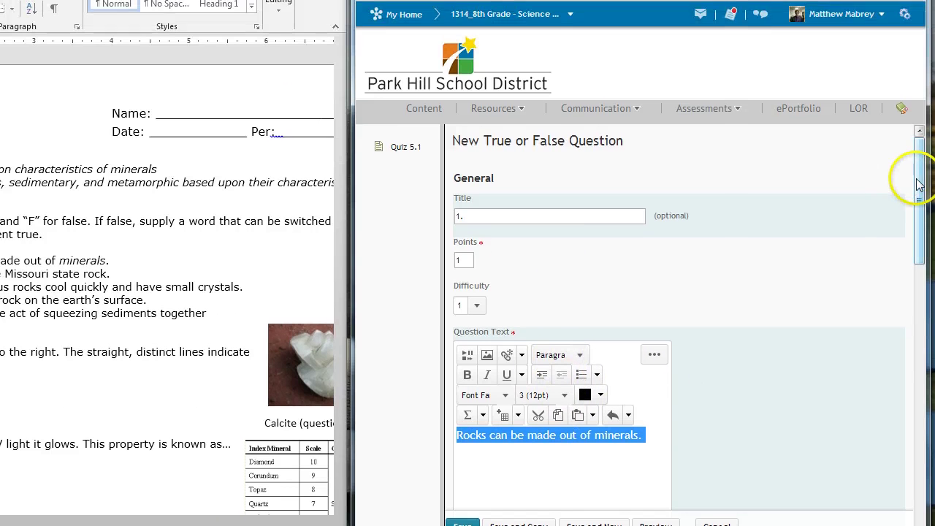
left_click_drag(919, 123, 915, 160)
left_click_drag(914, 215, 913, 220)
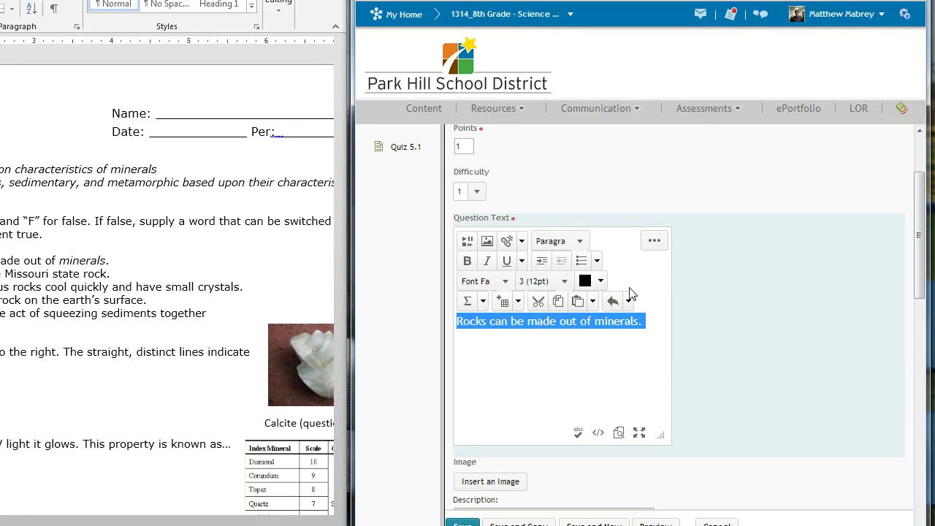
left_click(563, 281)
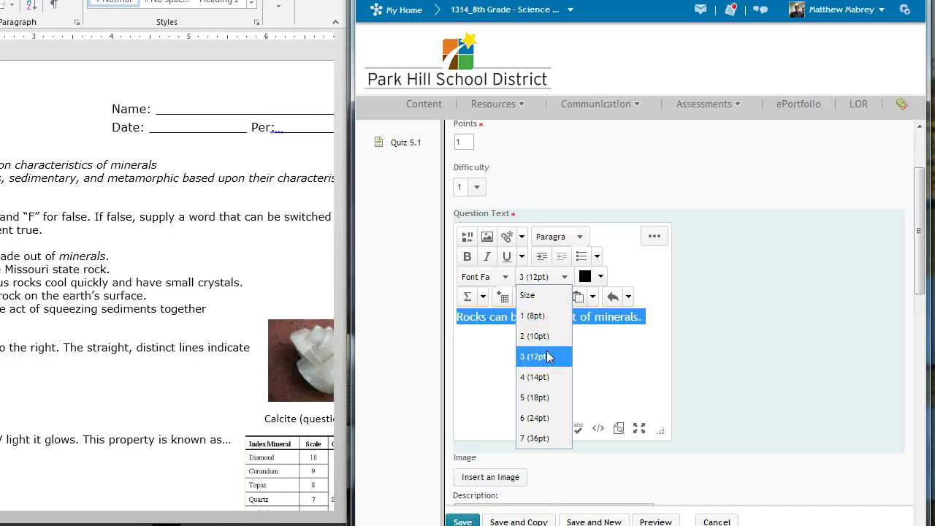
left_click(549, 357)
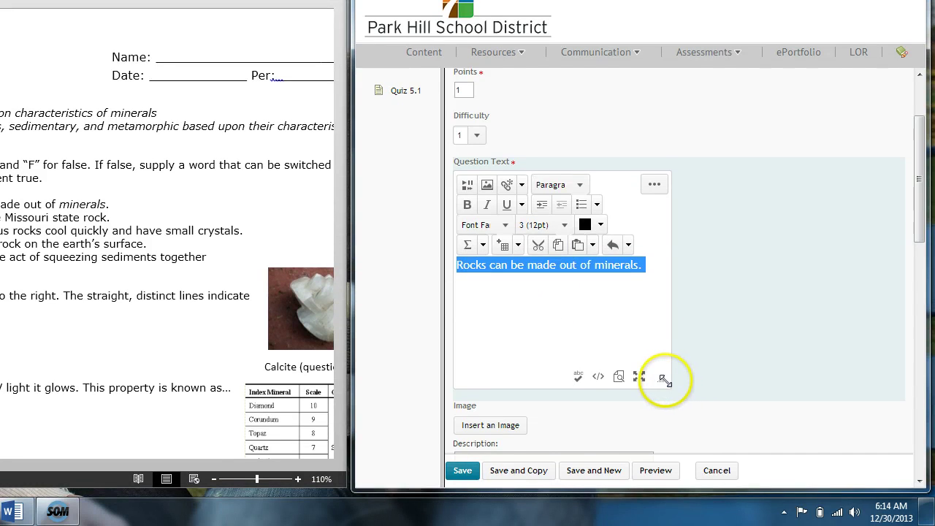
left_click_drag(665, 379, 765, 381)
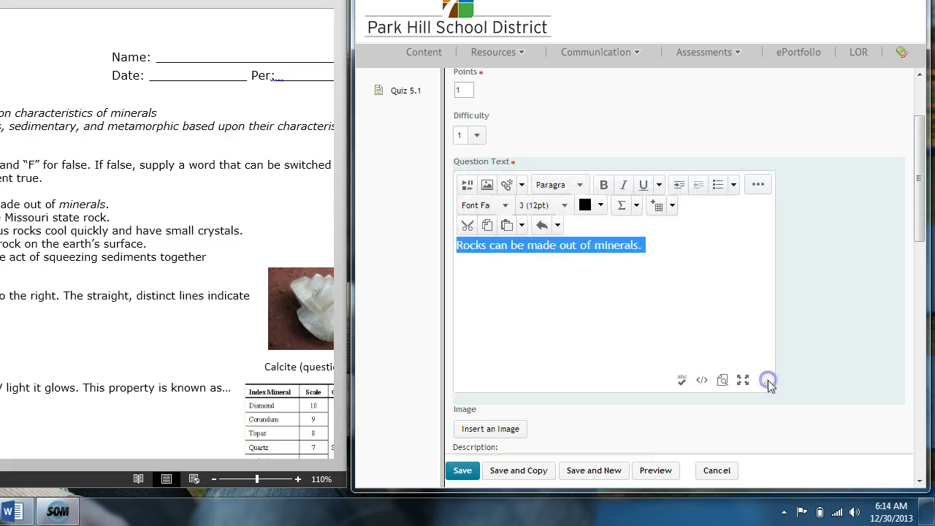
left_click(627, 326)
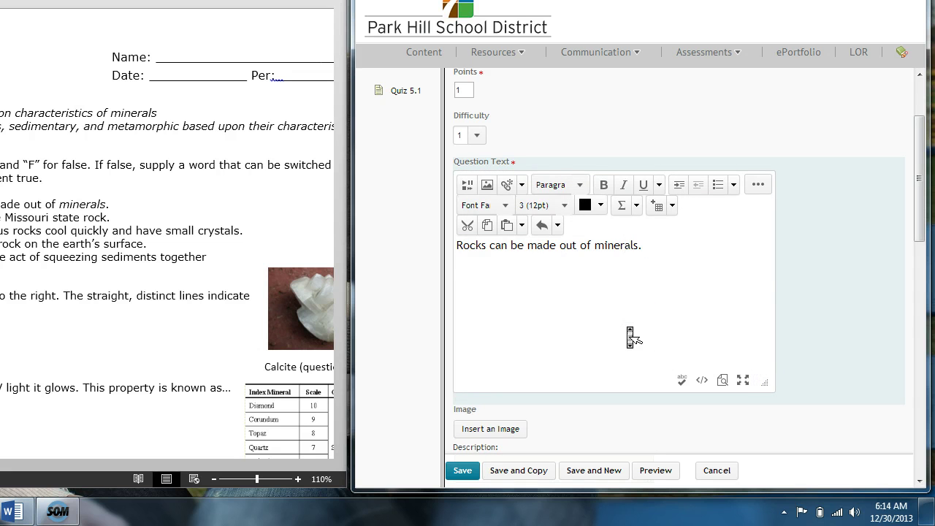
double_click(473, 246)
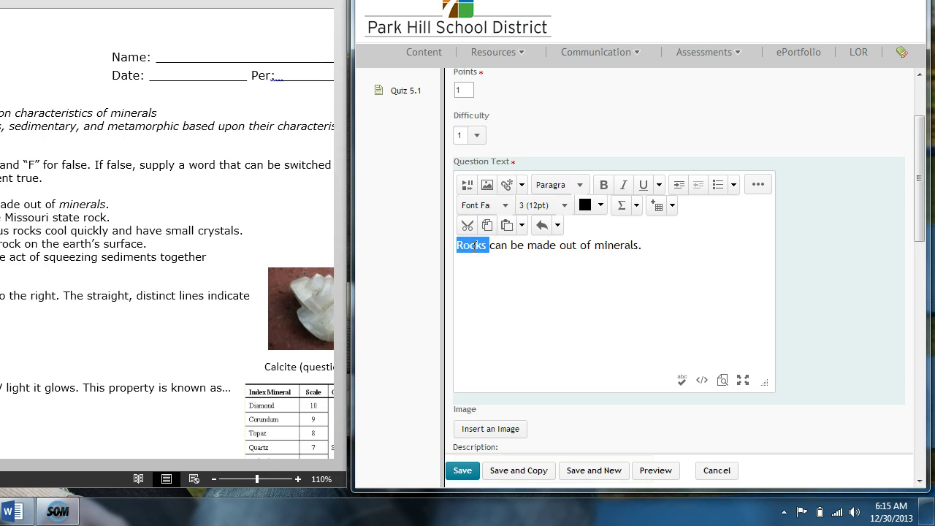
- Italicize 'Rocks' and 'minerals' in the question text, then move down to the answers
key("ctrl+i")
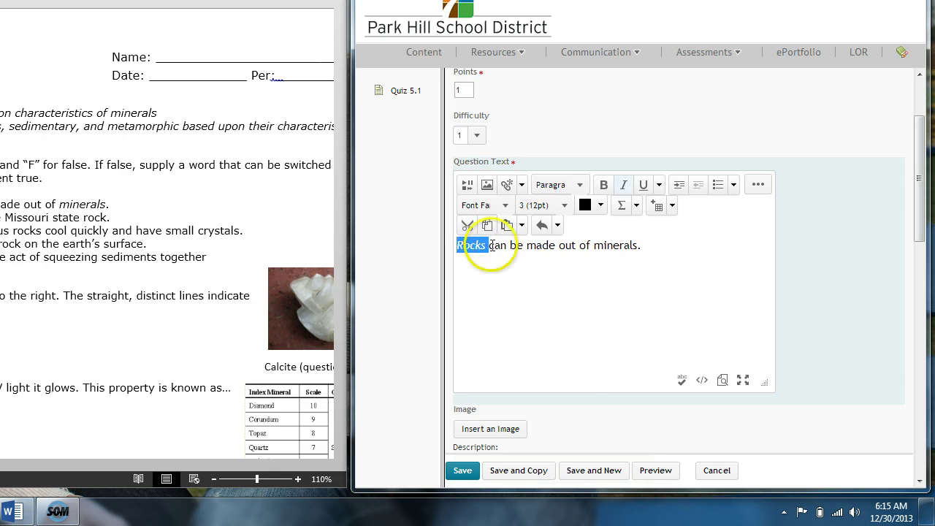
double_click(617, 246)
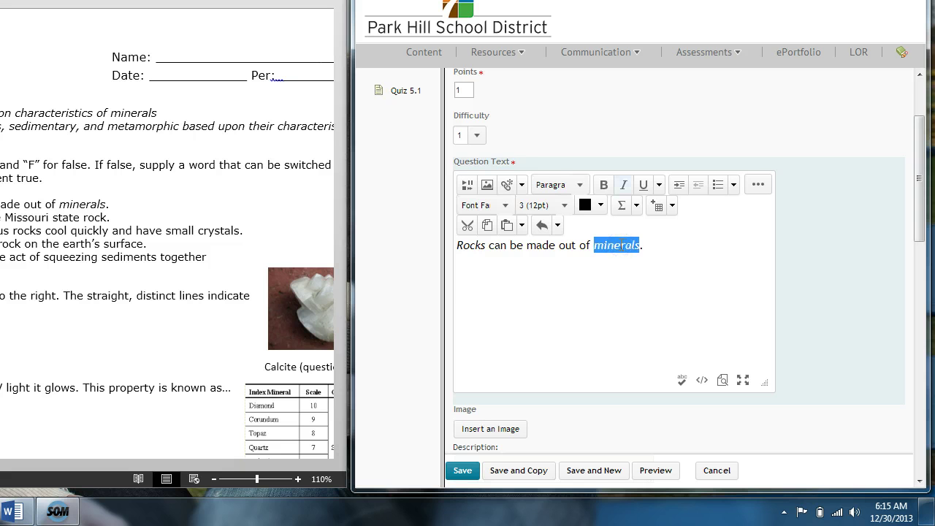
left_click(623, 279)
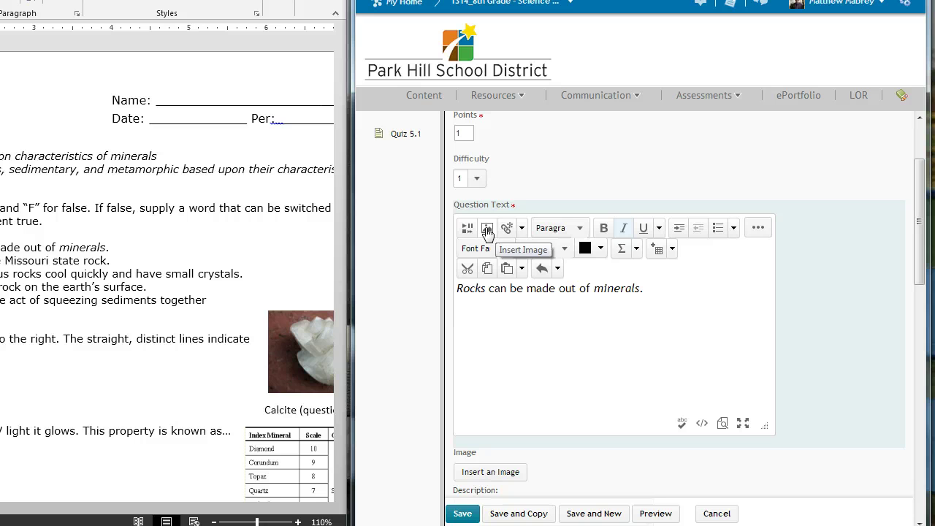
left_click(470, 229)
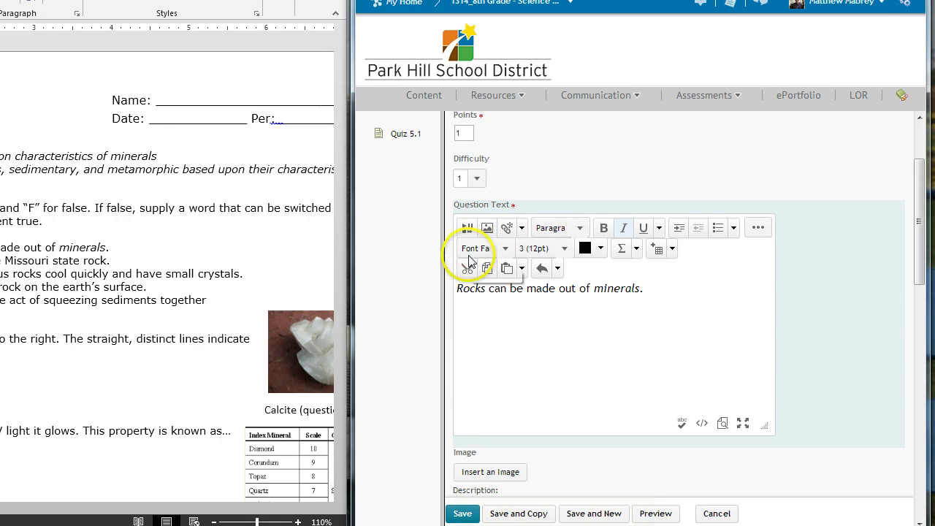
left_click(541, 321)
left_click(617, 341)
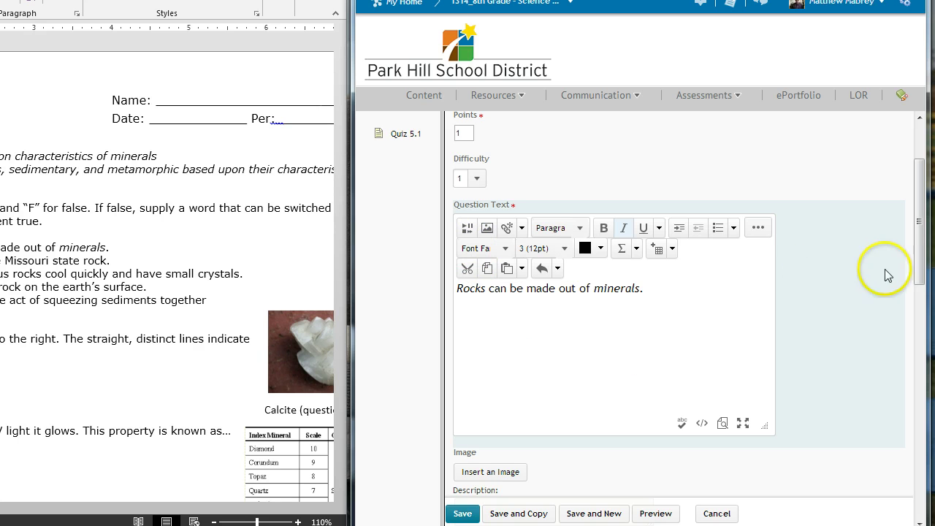
left_click(919, 274)
left_click_drag(919, 274, 913, 330)
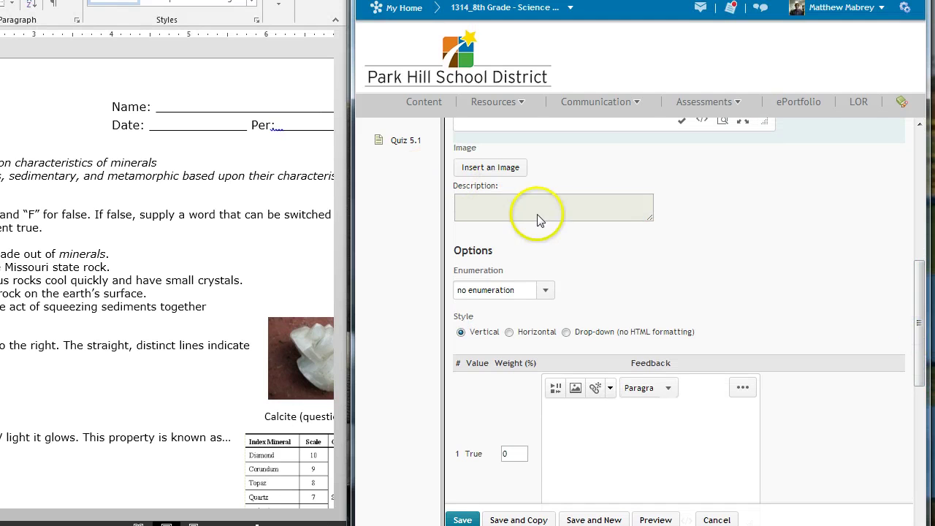
- Enter weight 100 and the feedback 'Good job!' for the True answer
left_click(919, 305)
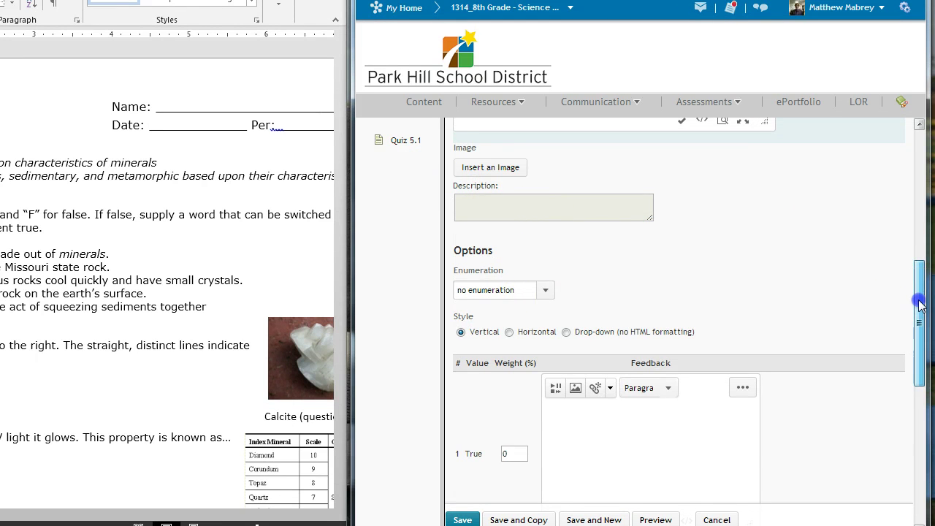
left_click_drag(919, 305, 920, 355)
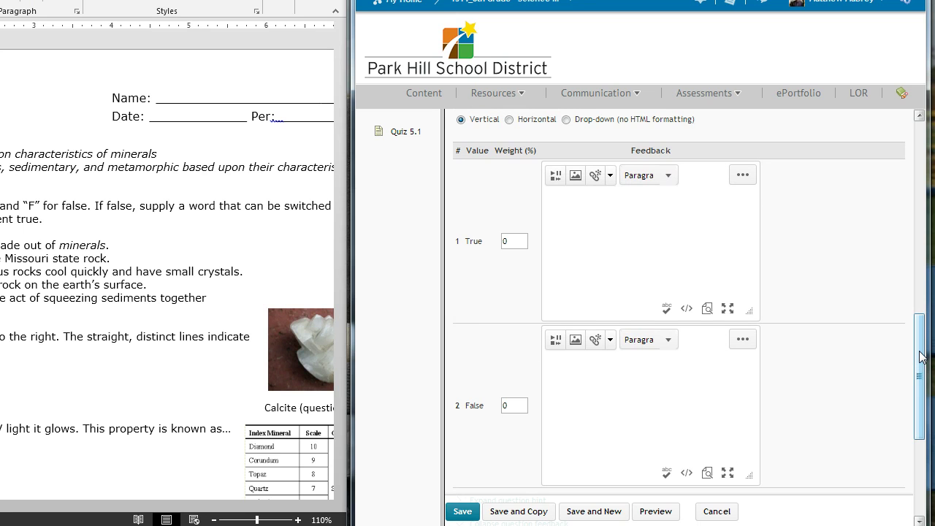
left_click(511, 241)
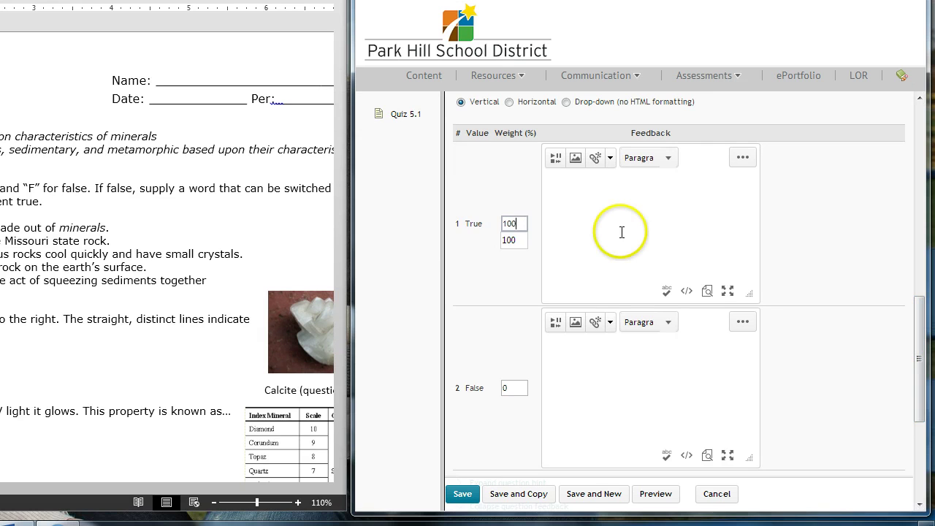
left_click(621, 232)
type("G")
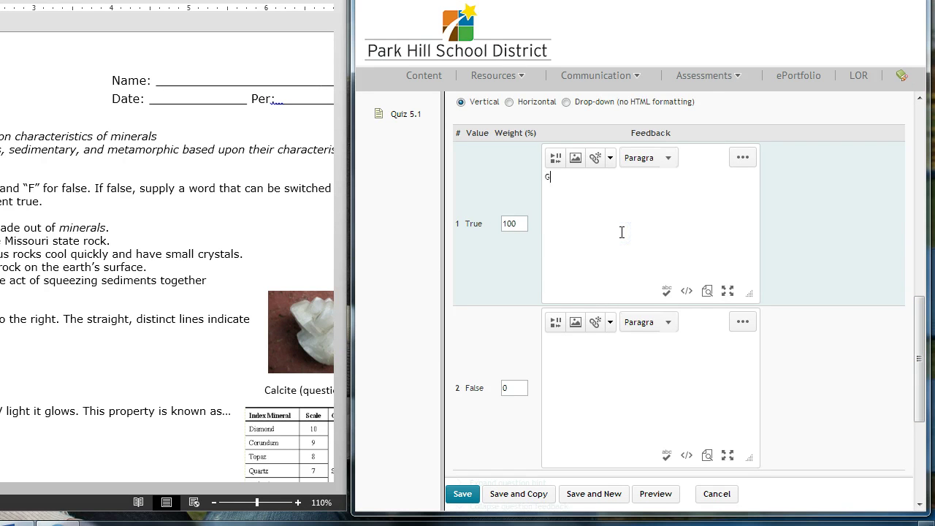
type("ood job!")
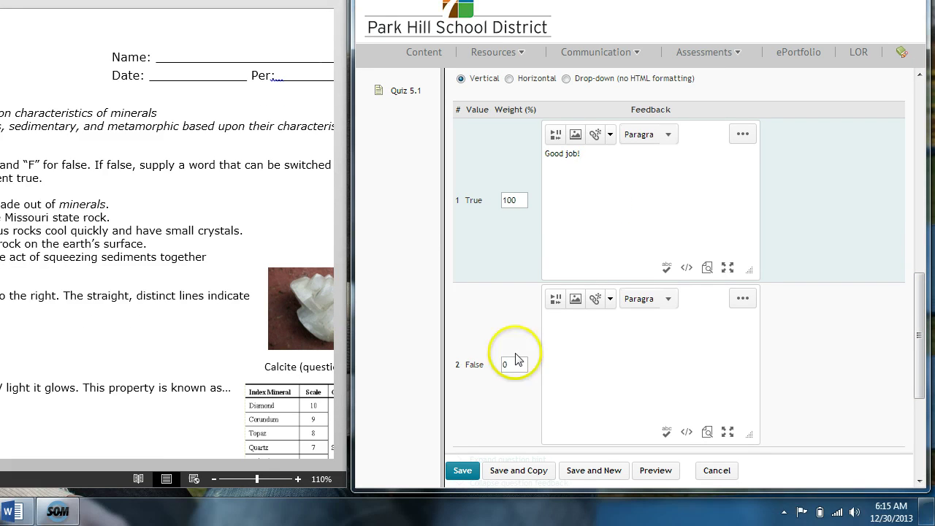
- Write False feedback: minerals are found in rocks, mixtures of components pressed together or cooled lava
left_click(604, 327)
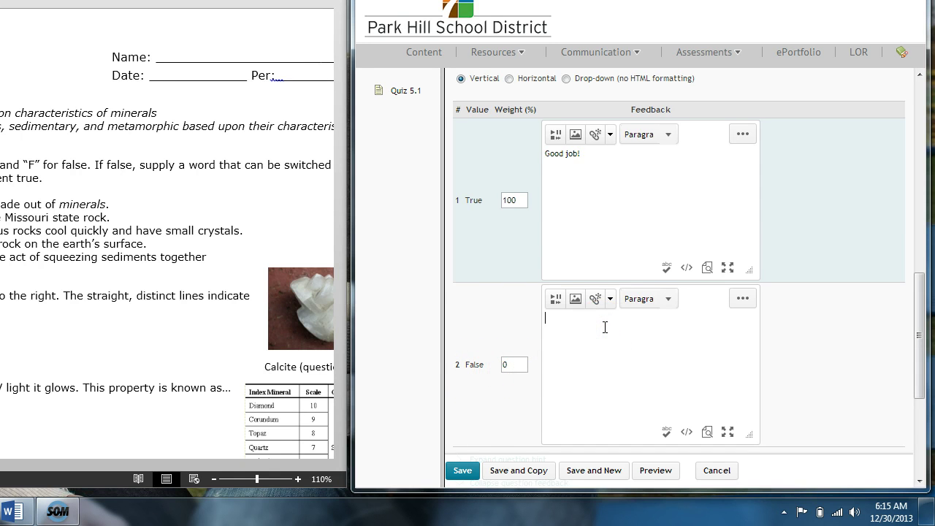
type("Mineral")
key("BackSpace")
key("BackSpace")
key("BackSpace")
type("can be found in rocks be rocks are")
type(" a mixt")
key("BackSpace")
key("BackSpace")
key("BackSpace")
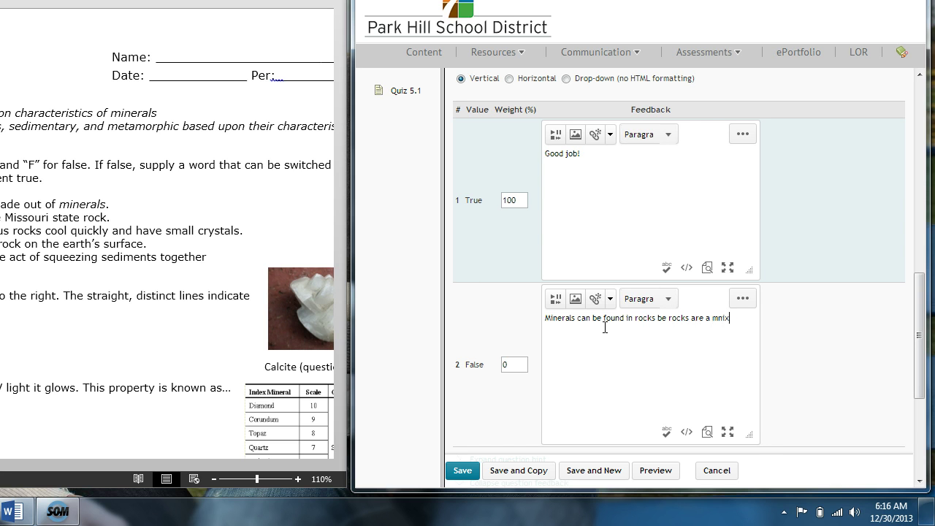
type("xit")
key("BackSpace")
key("BackSpace")
type("ture of componenets either pressed ")
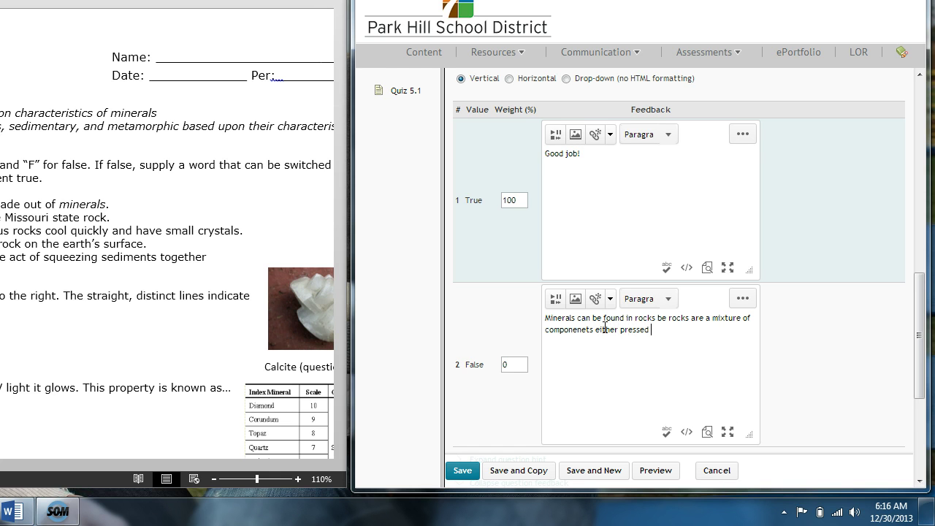
type("together or made of cooled off lava.")
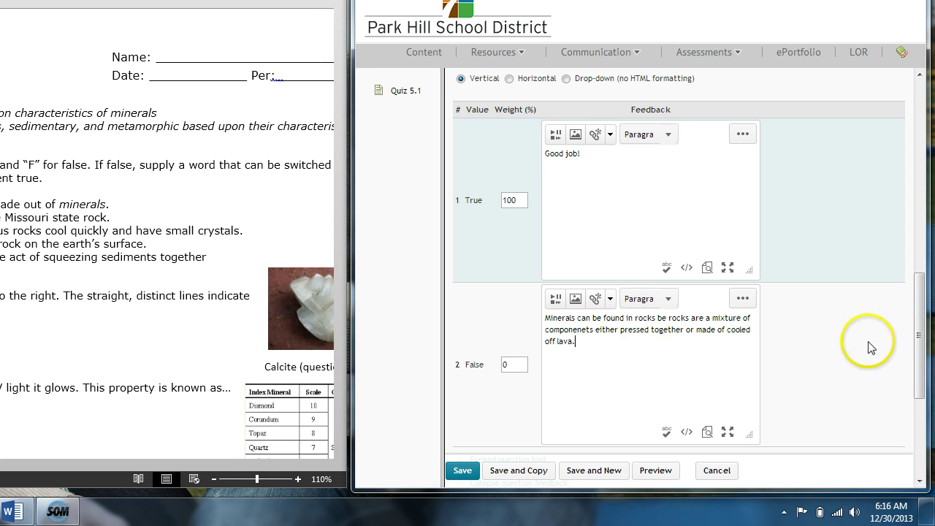
left_click_drag(921, 340, 925, 453)
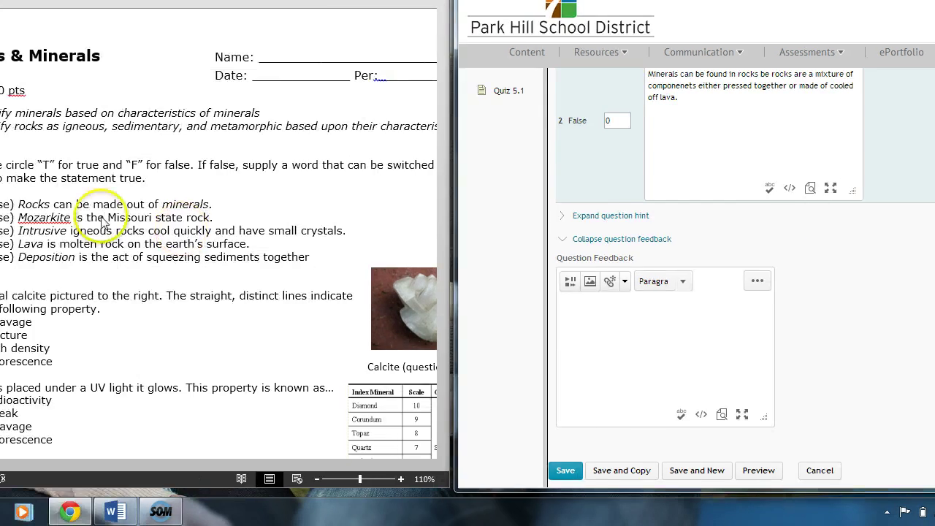
left_click(169, 219)
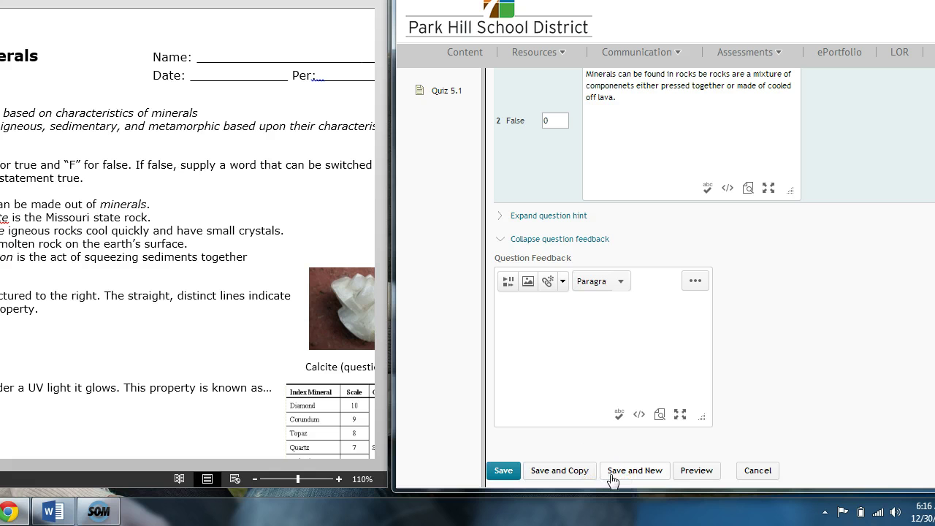
left_click(688, 473)
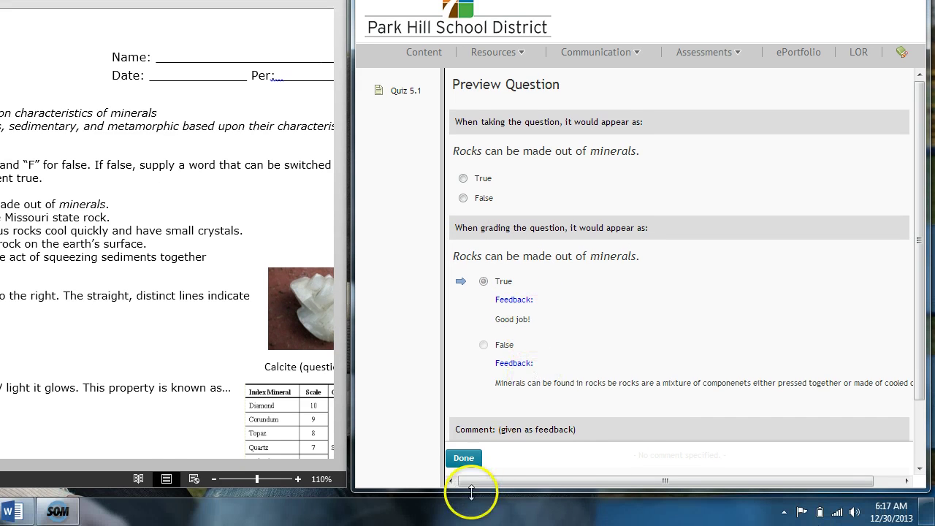
left_click(468, 458)
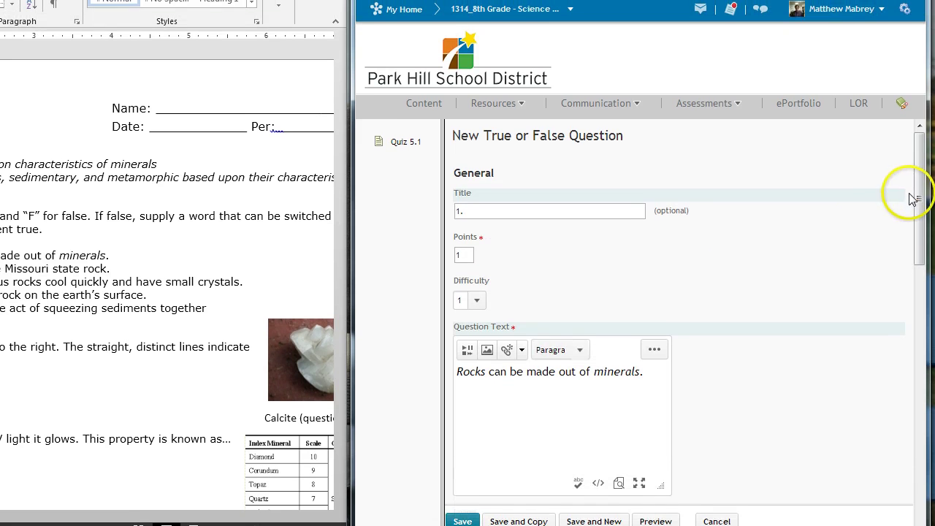
- Save the question with Save and Copy and retitle the copy '2.'
left_click_drag(918, 206, 919, 213)
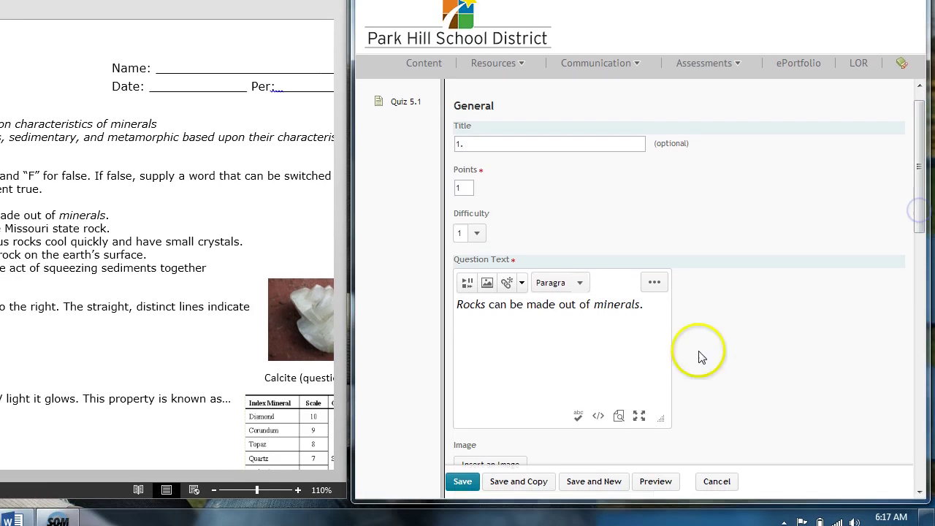
left_click(536, 523)
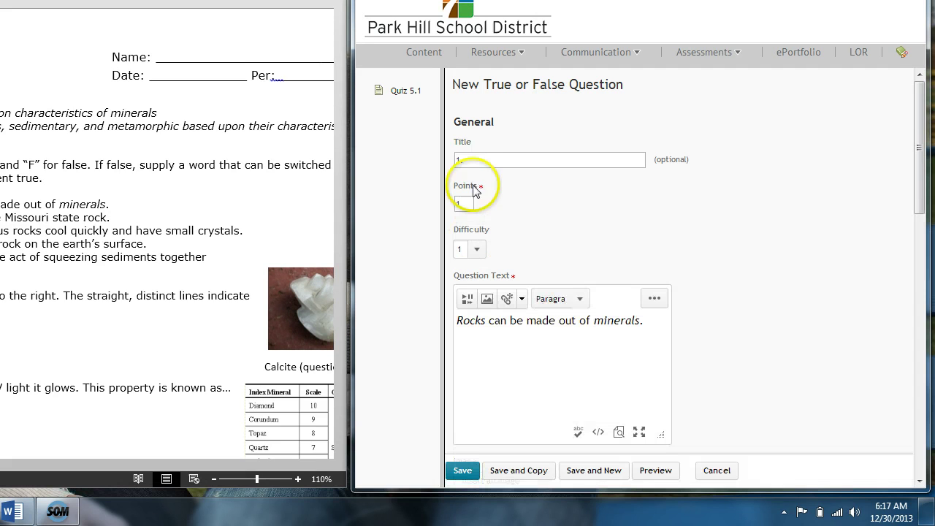
left_click(457, 160)
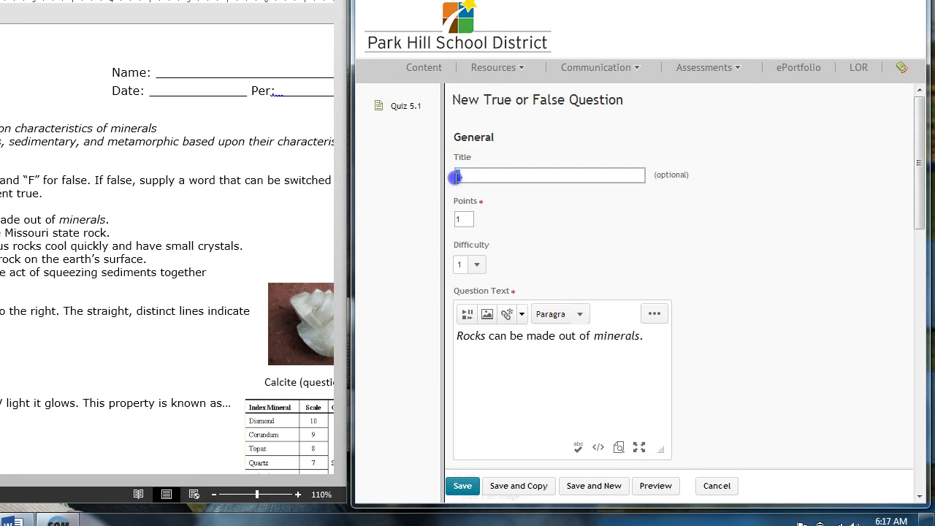
type("2.")
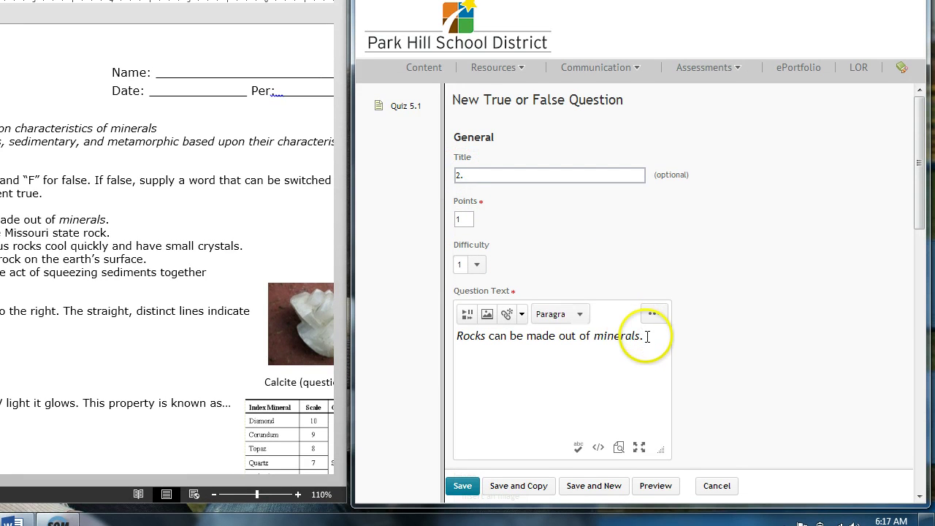
- Replace the copy's question text, starting with 'Mozarkeite is the'
left_click_drag(648, 336, 494, 346)
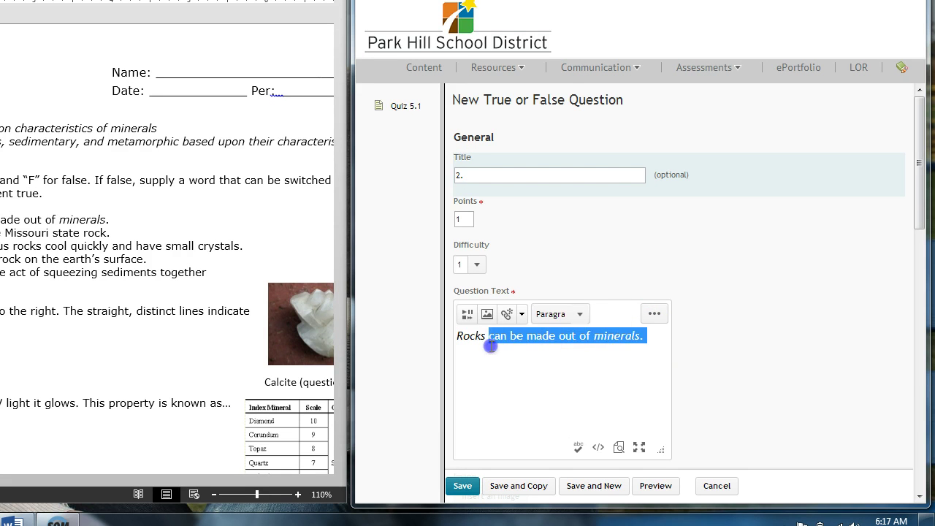
key("BackSpace")
key("BackSpace")
key("BackSpace")
key("BackSpace")
key("BackSpace")
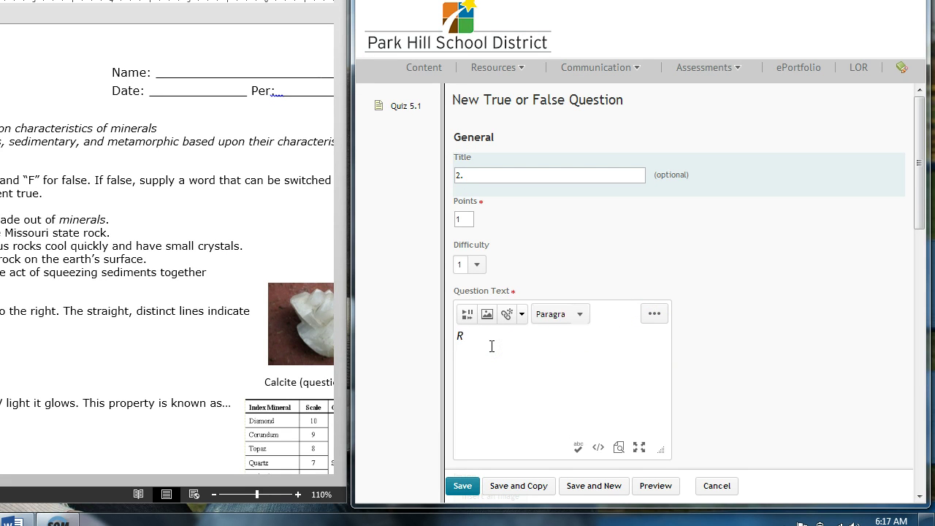
key("BackSpace")
type("Mozarkeite is teh")
key("BackSpace")
key("BackSpace")
key("BackSpace")
key("BackSpace")
key("BackSpace")
key("BackSpace")
key("BackSpace")
key("BackSpace")
key("BackSpace")
key("BackSpace")
key("BackSpace")
type("ite is the")
left_click(716, 485)
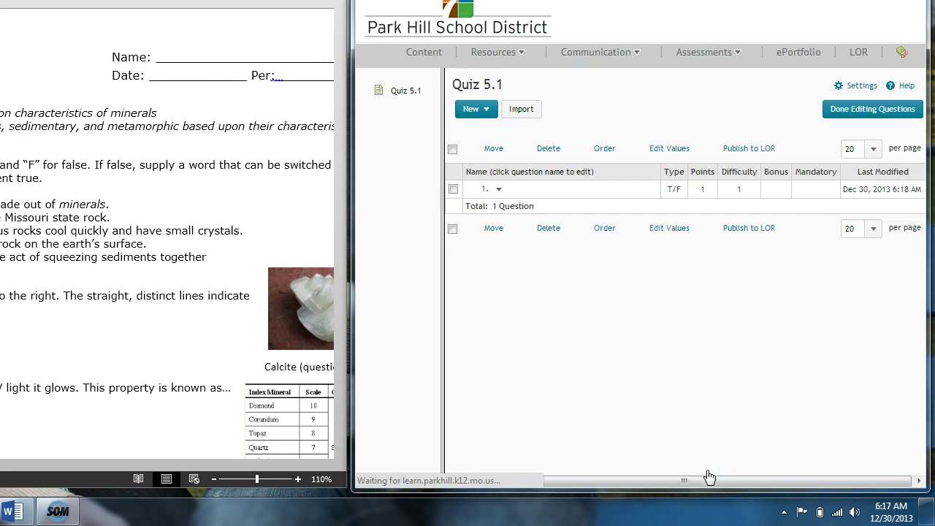